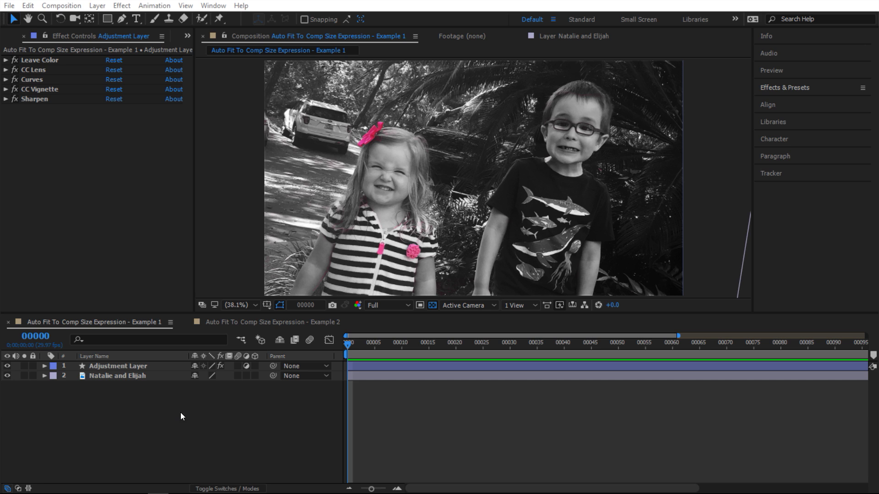
- Select the adjustment layer and toggle its effects off and back on
left_click(120, 368)
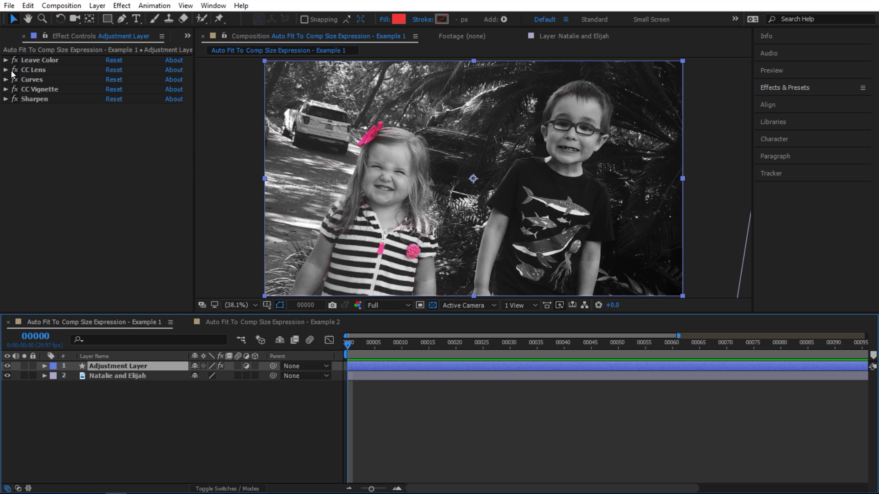
left_click(8, 366)
left_click(7, 367)
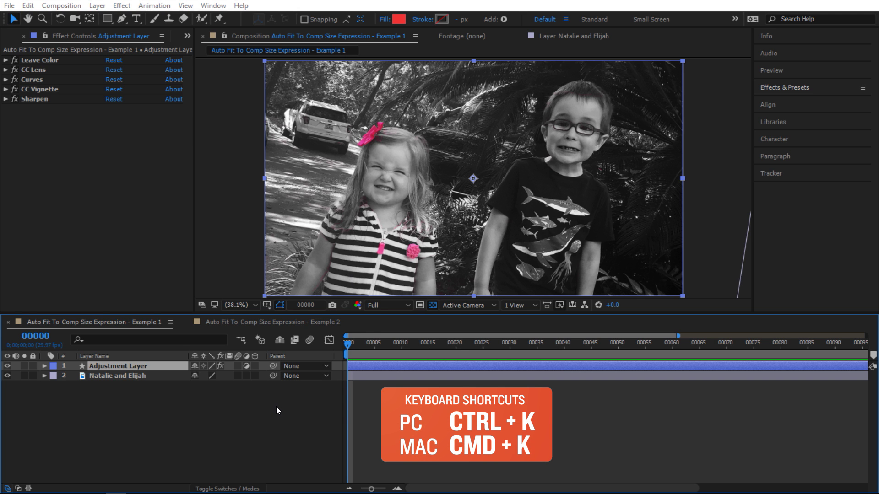
- Set the composition width to 2260 px, then scrub it to 2315 × 1302 px
key("ctrl+k")
left_click(117, 213)
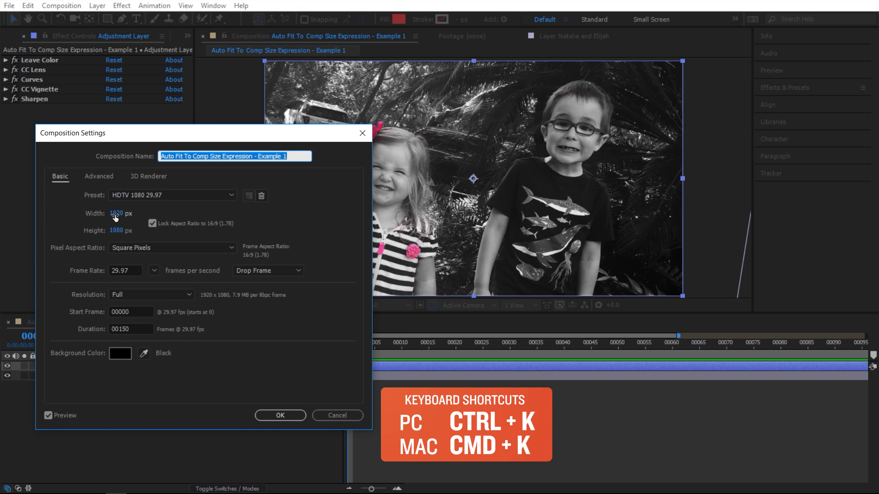
type("2260")
key("Return")
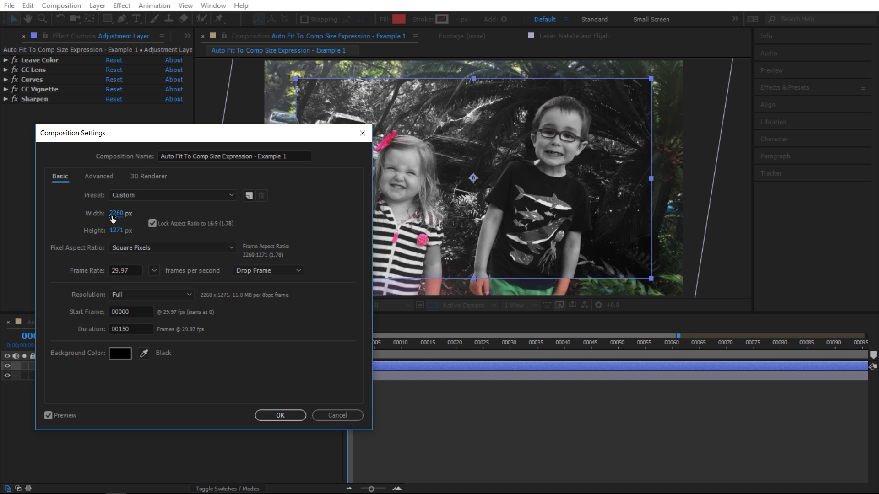
left_click_drag(113, 219, 145, 216)
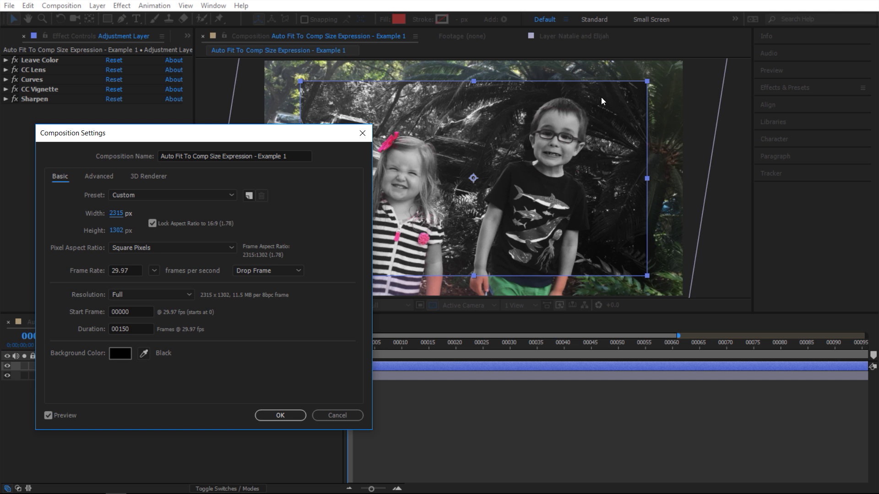
- Discard the composition size change and reveal the adjustment layer's rectangle Size property
left_click(344, 411)
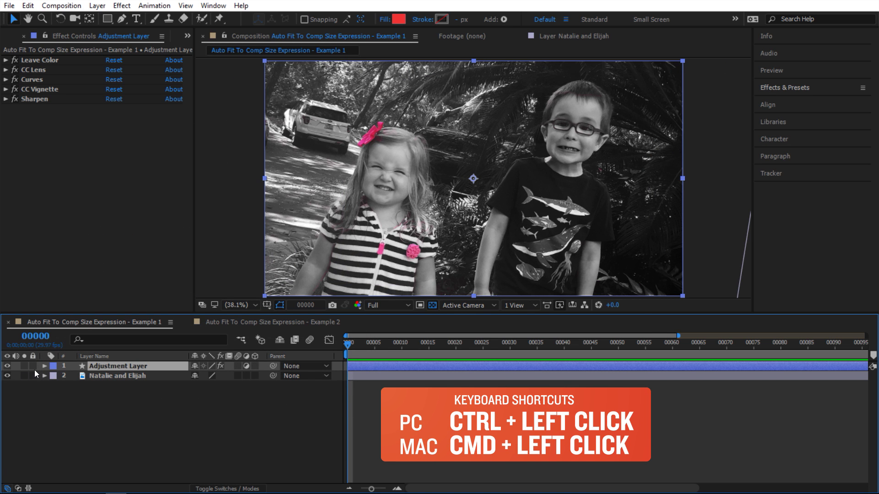
left_click(44, 366, "ctrl")
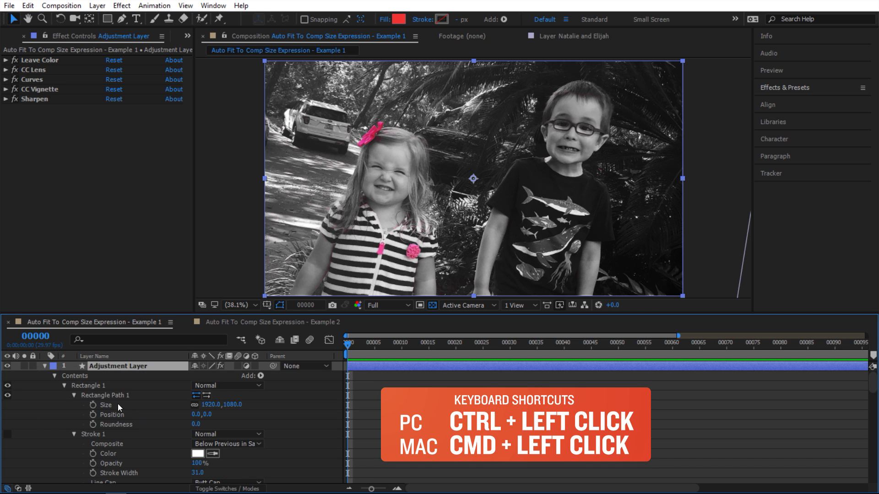
left_click(116, 406)
key("s")
key("s")
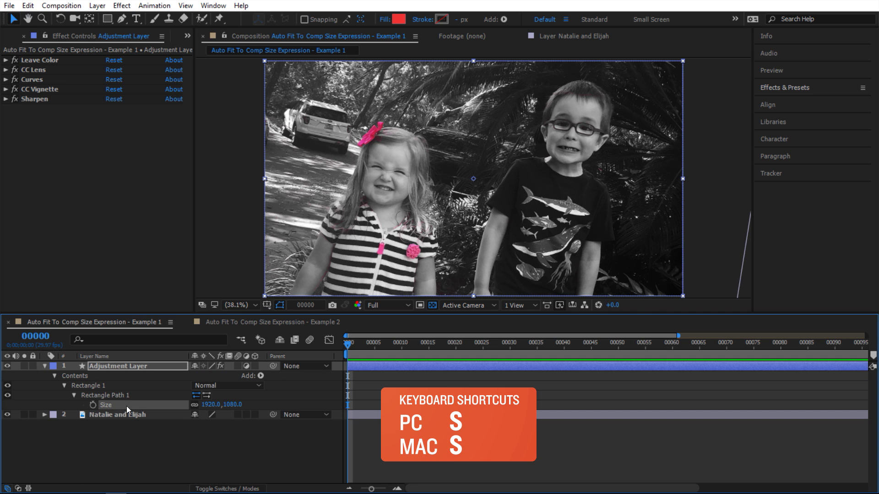
- Give Size the expression sizeX = thisComp.width; sizeY = thisComp.height; [sizeX, sizeY]
left_click(94, 405, "alt")
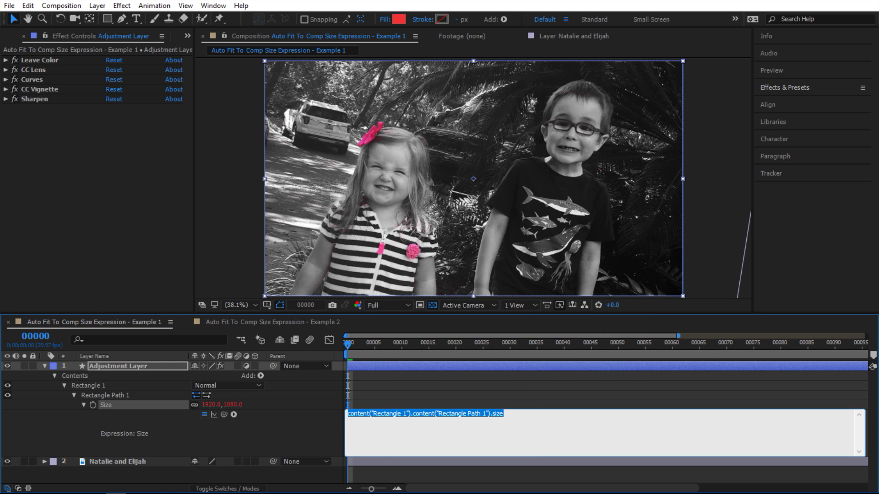
type("sizeX =")
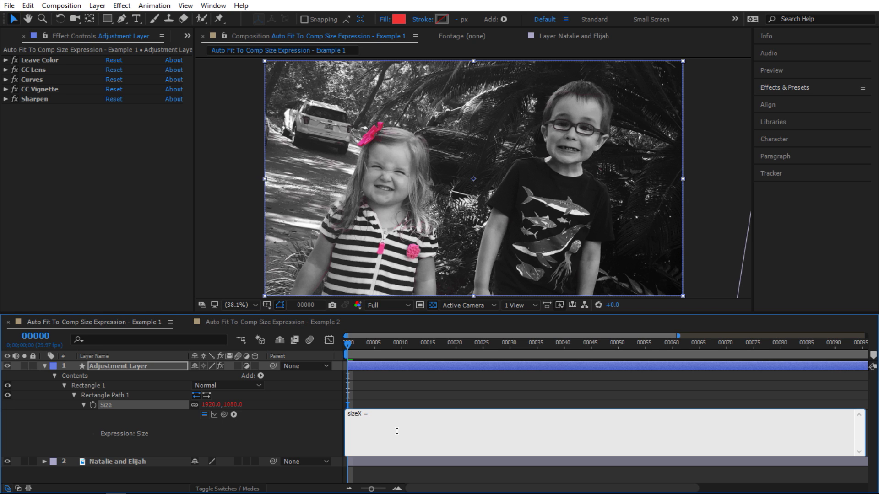
type(" thisComp.width;")
key("Return")
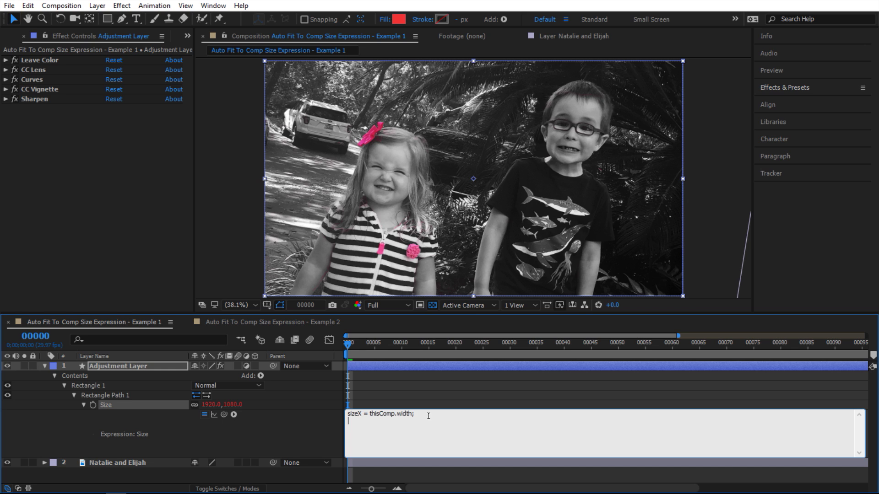
type("sizeY = thisComp.height;")
key("Return")
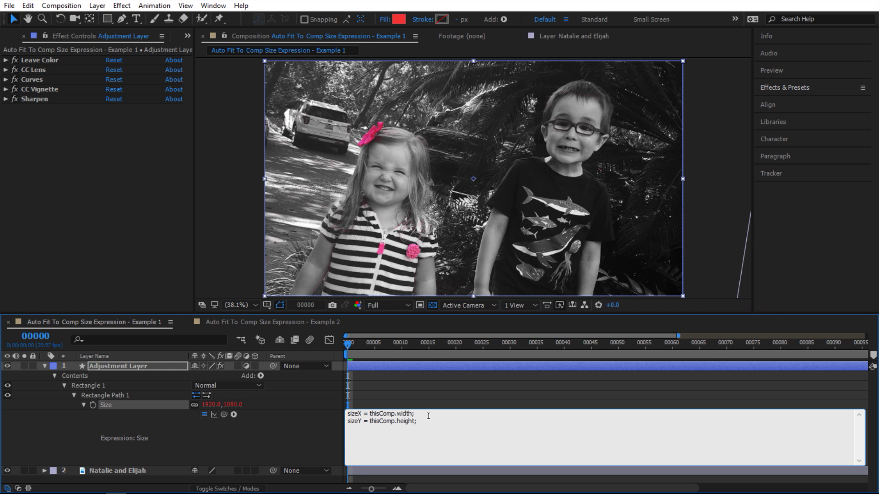
type("[]")
type("size")
type("X, ")
type("sizeY")
- Commit the Size expression and widen the composition through 2043 and 2181 to 2400 px
left_click(298, 427)
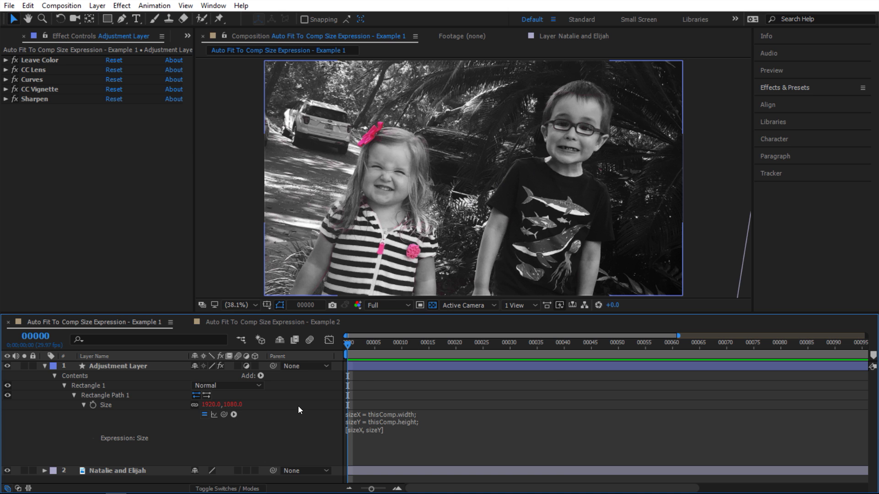
key("ctrl+k")
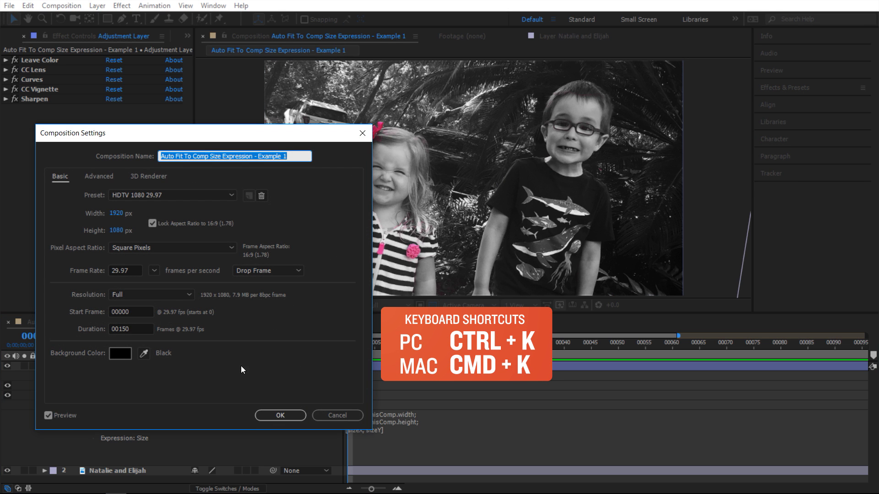
left_click(121, 214)
left_click_drag(121, 214, 191, 214)
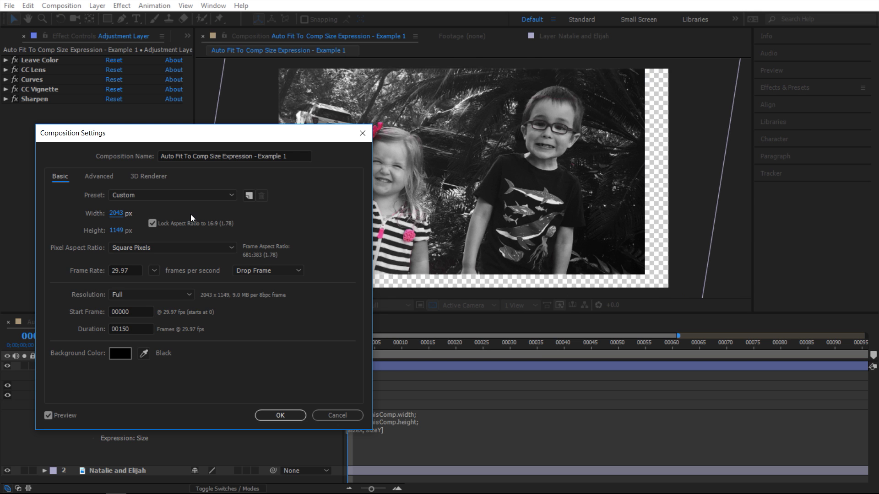
left_click_drag(118, 215, 190, 214)
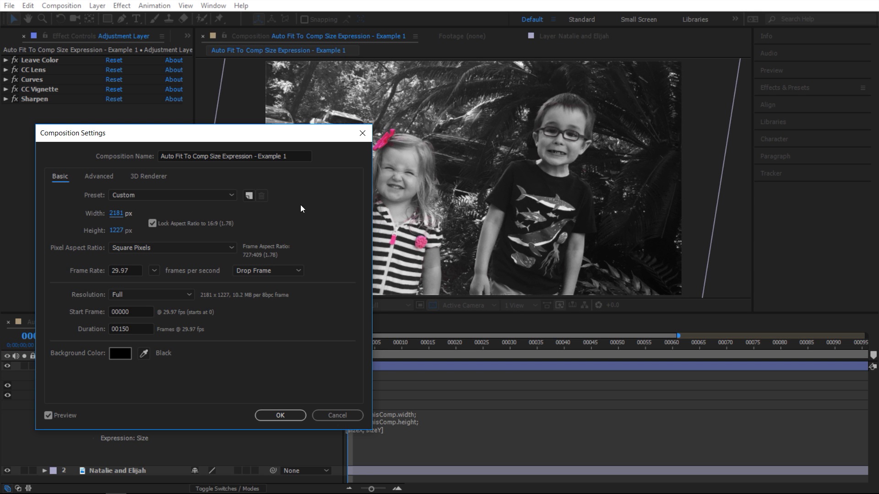
left_click_drag(123, 214, 225, 215)
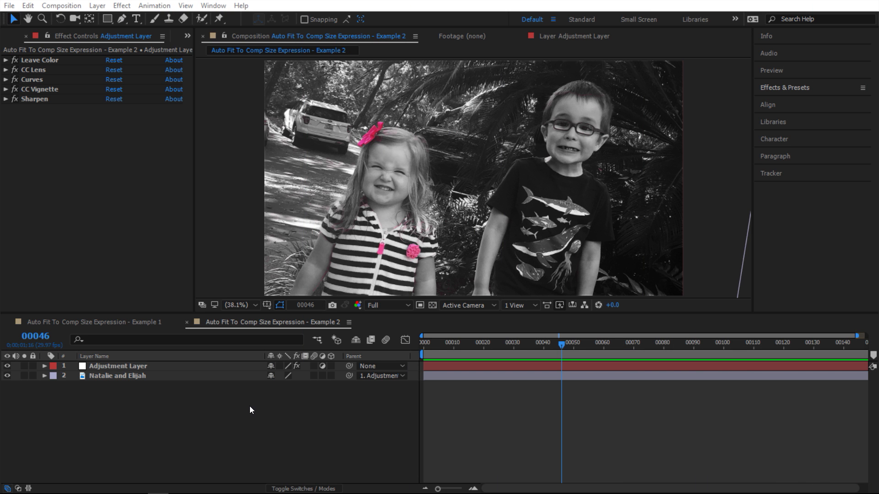
- In Example 2, select the Adjustment Layer and toggle its effects off and on
left_click(139, 368)
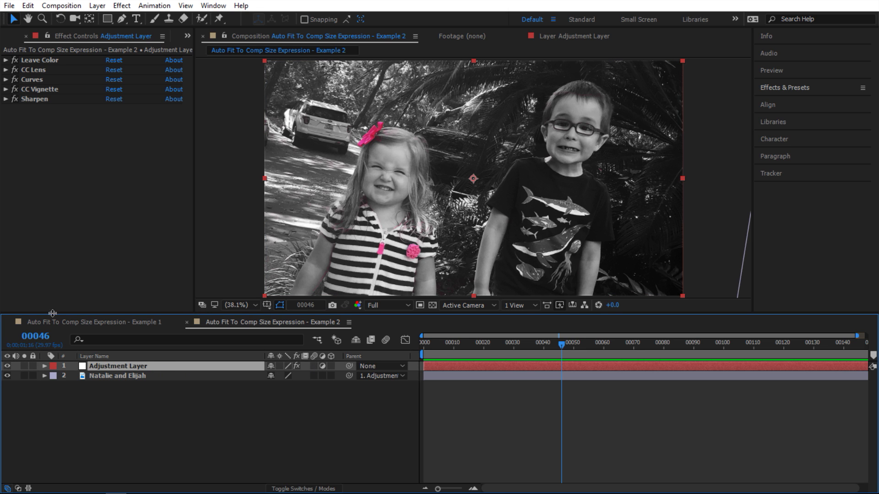
left_click(8, 367)
left_click(9, 367)
- Give Scale the expression sizeX = 100*thisComp.width/thisLayer.width; sizeY = 100*thisComp.height/thisLayer.height; [sizeX, sizeY]
key("s")
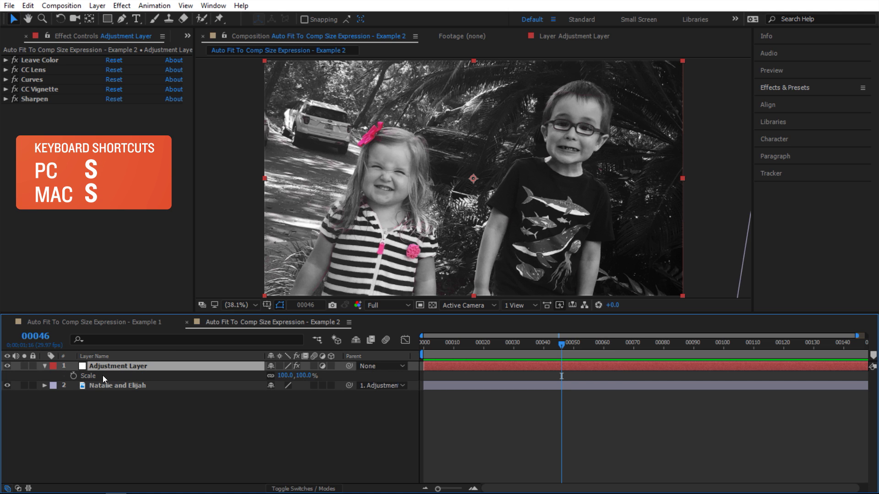
left_click(73, 376, "alt")
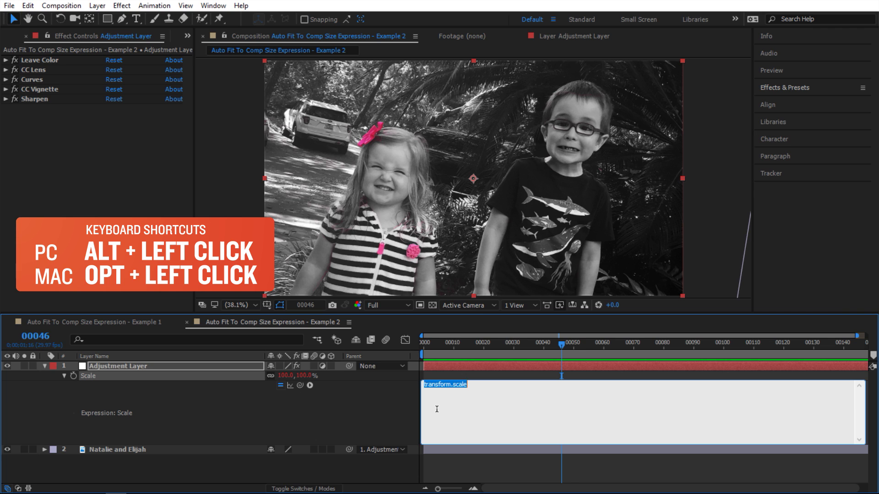
type("sizeX")
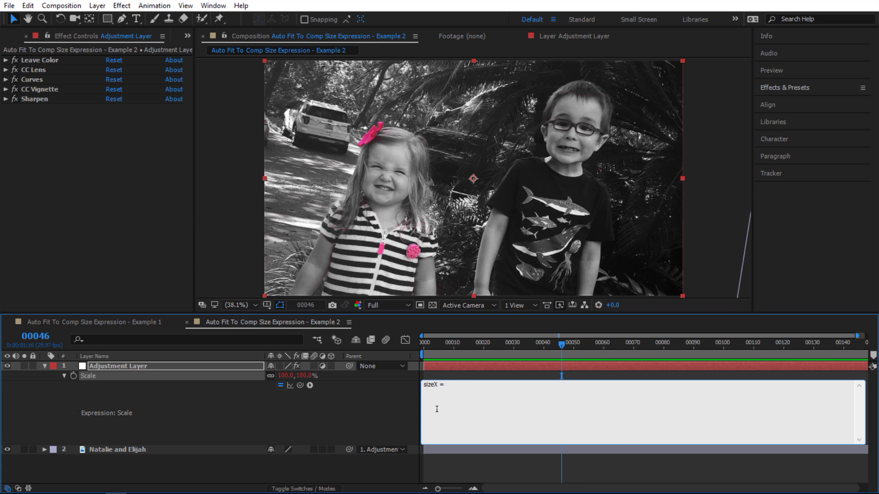
type(" = 100*thisComp.width/thisLayer.widt")
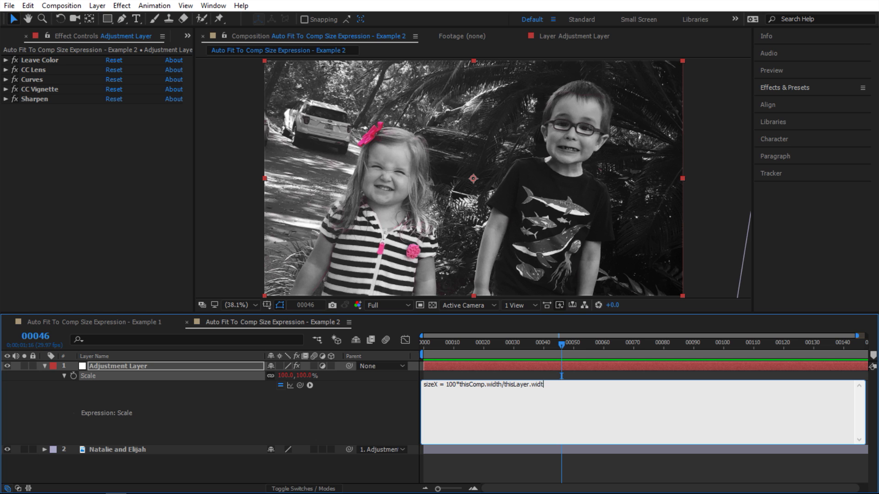
type("h;")
key("Return")
type("sizeY =")
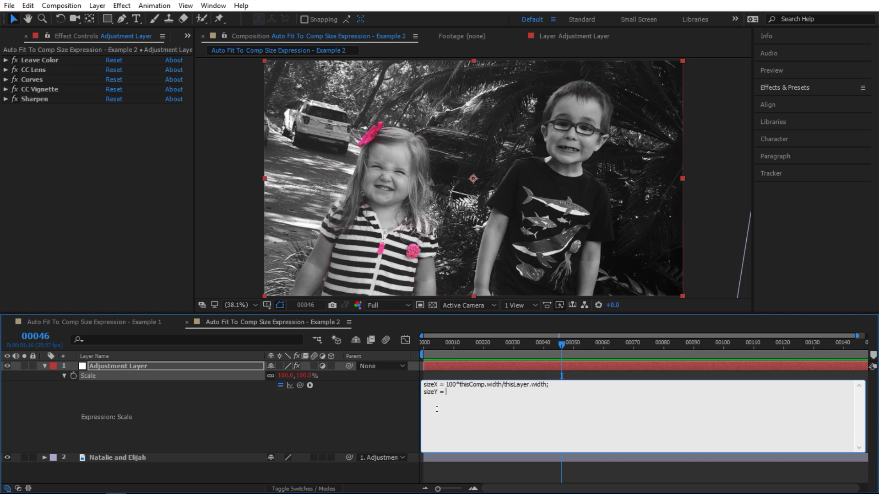
type(" 100*thisComp.height/thisLay")
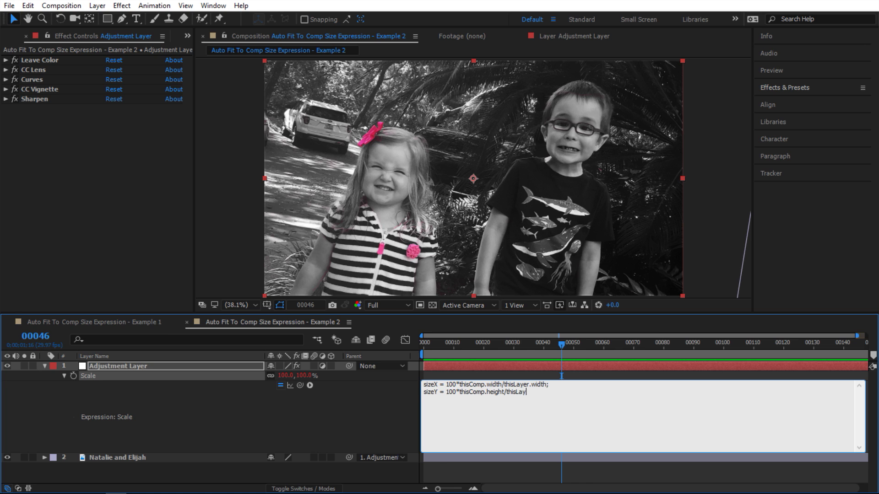
type("er.height")
type(";")
key("Return")
type("[]")
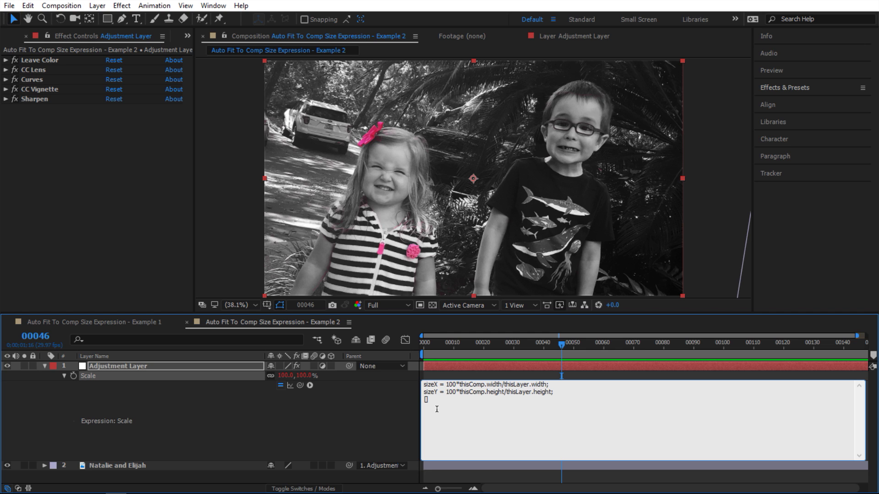
type("sizeX, sizeY")
- Commit the Scale expression, lock the aspect ratio, and widen the composition to 2361 px
left_click(385, 412)
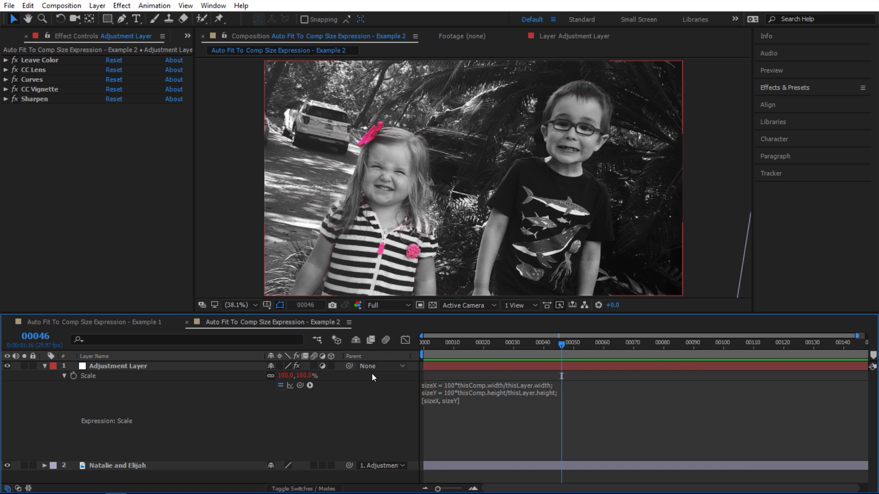
key("ctrl+k")
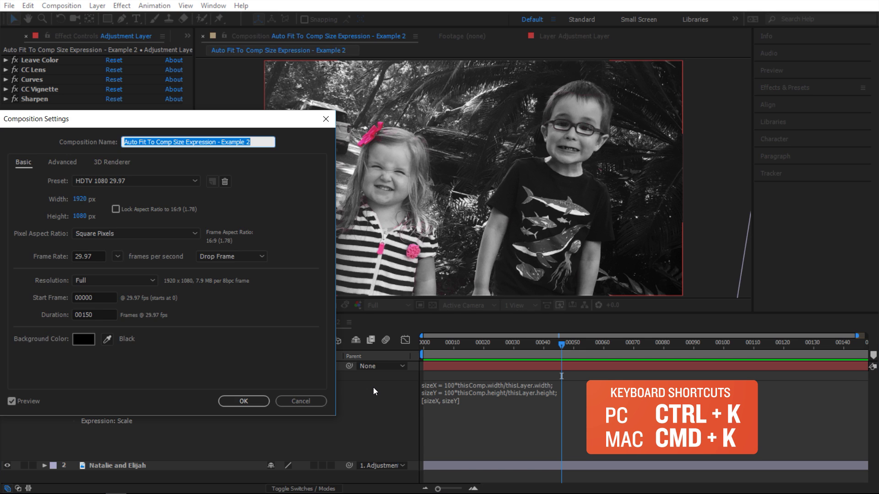
left_click(116, 209)
left_click_drag(80, 200, 205, 204)
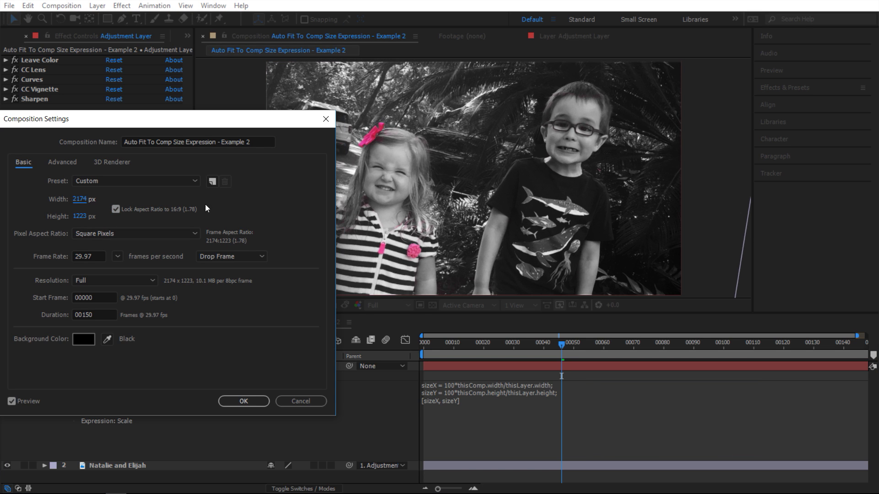
left_click_drag(87, 204, 189, 200)
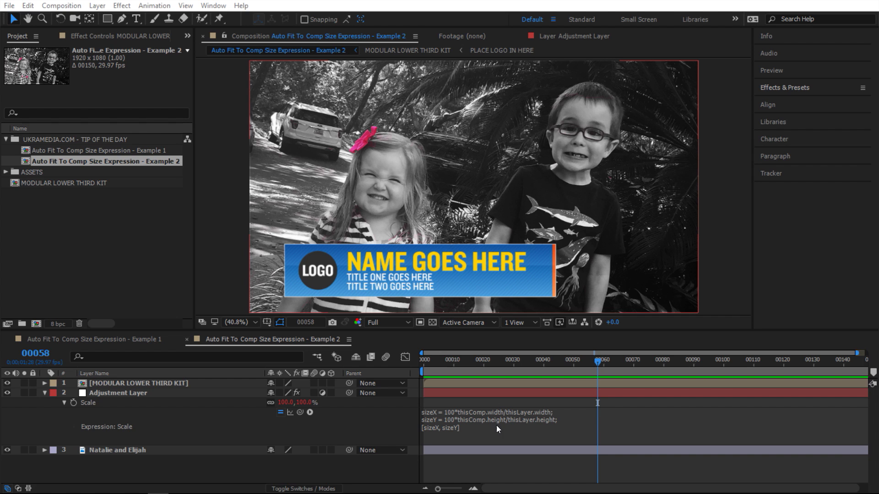
- Select the MODULAR LOWER THIRD KIT layer in the timeline
left_click(220, 383)
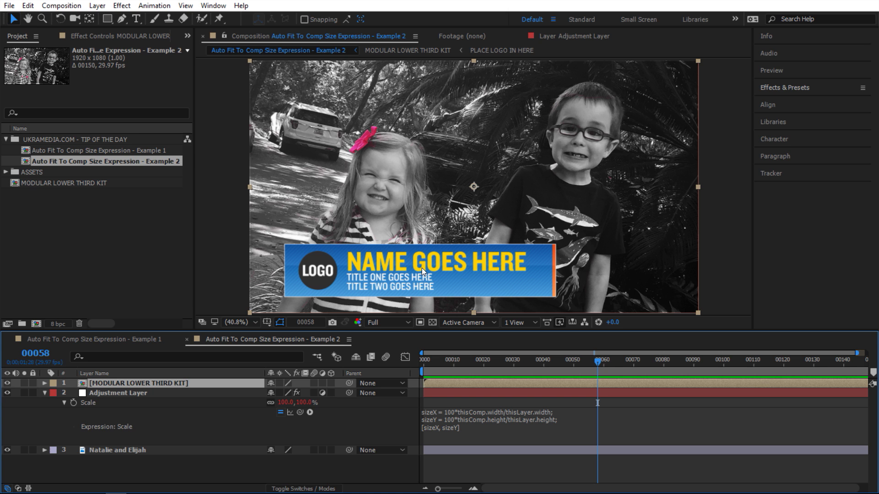
left_click(374, 419)
key("ctrl+k")
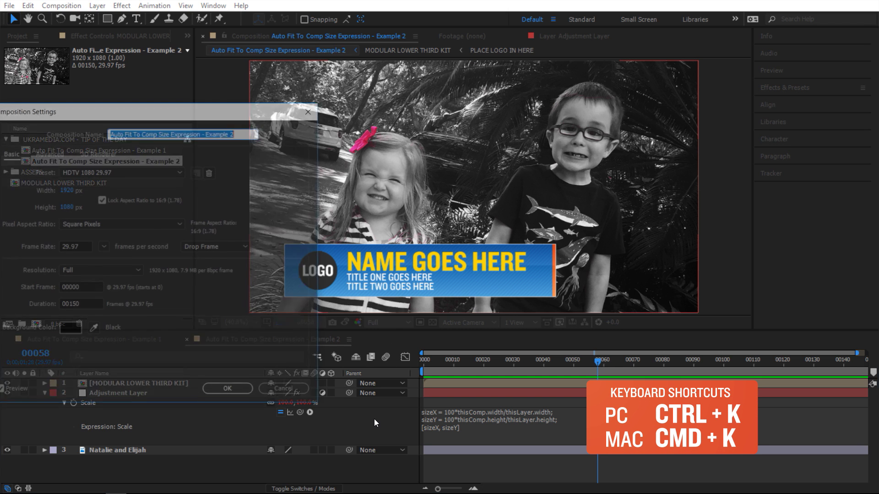
left_click_drag(189, 116, 222, 67)
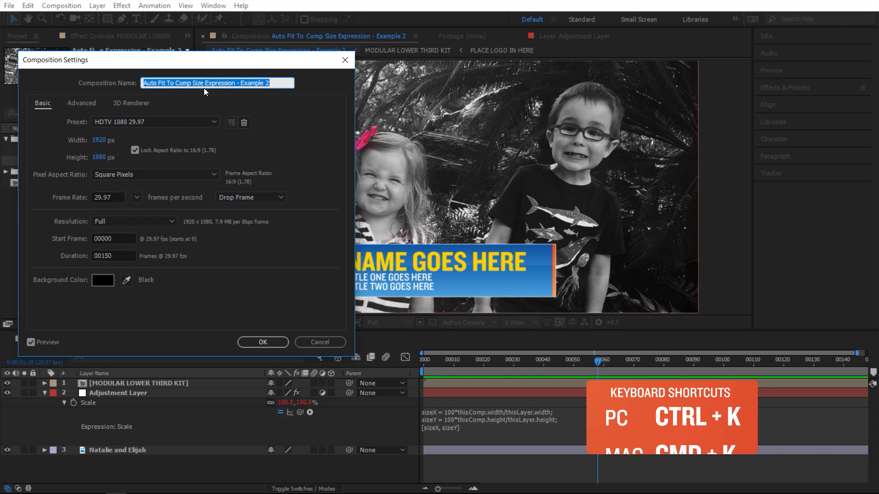
left_click_drag(99, 140, 192, 147)
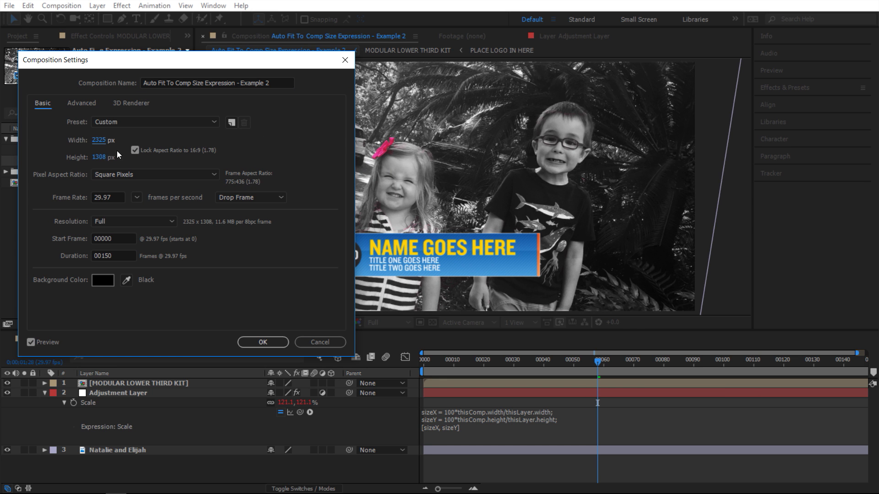
left_click_drag(98, 146, 146, 146)
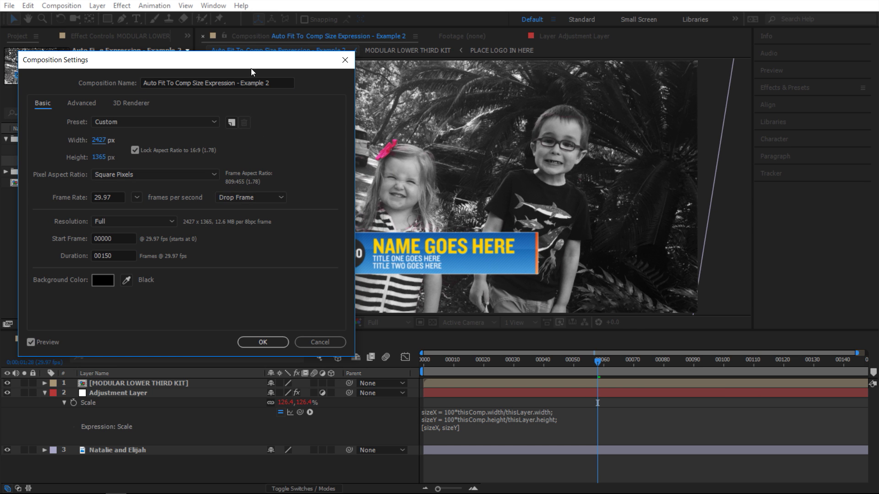
left_click_drag(254, 65, 191, 140)
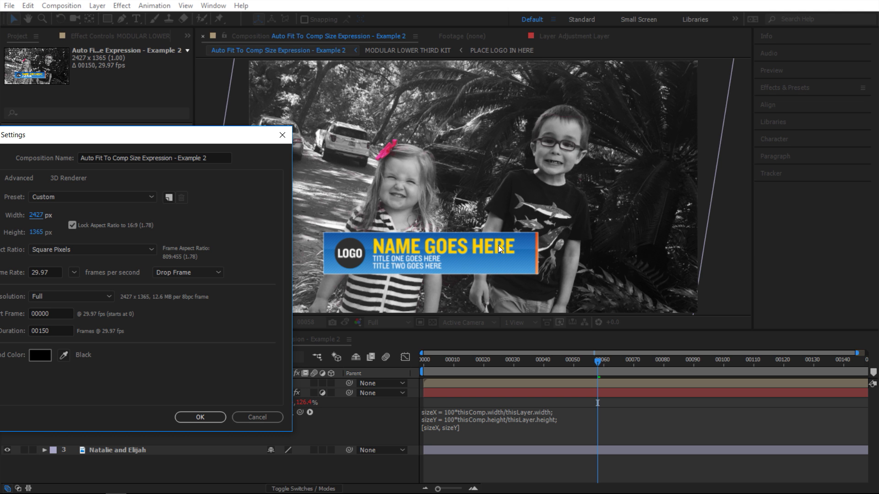
- Restore the comp to 1920 × 1080 and parent the lower third to the Adjustment Layer
left_click(271, 416)
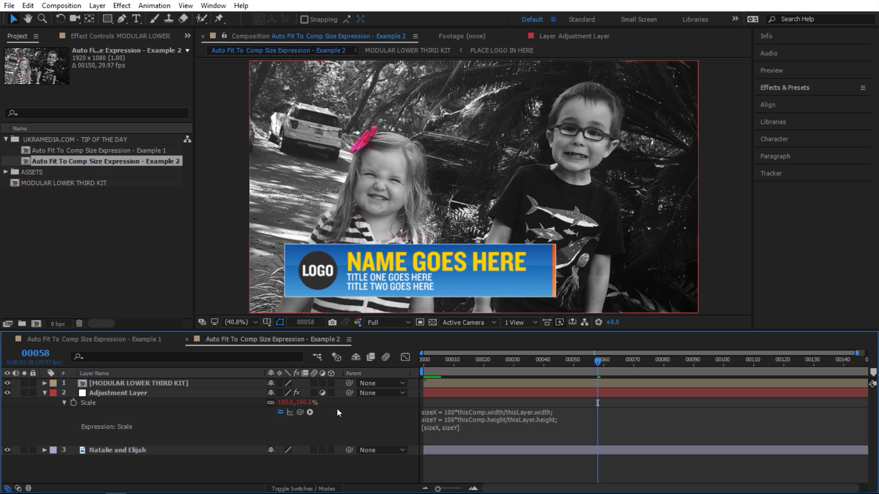
left_click_drag(350, 383, 142, 394)
left_click(147, 395)
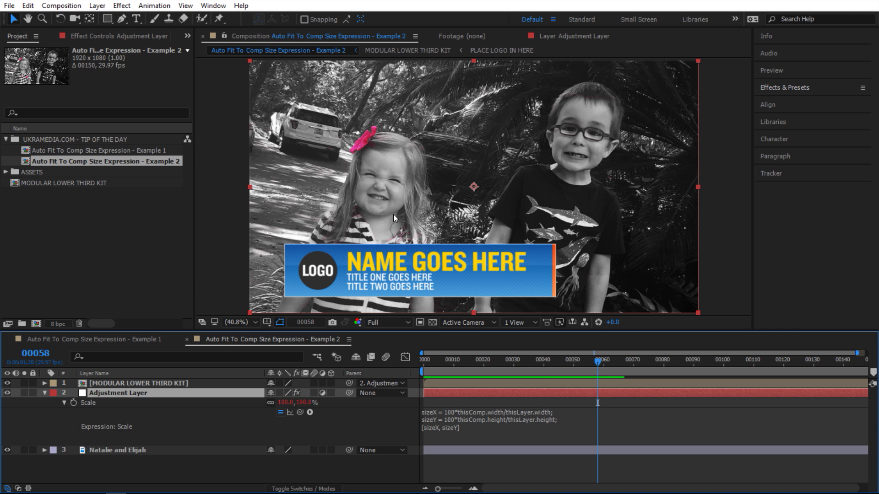
- Widen the composition through 2140 px to 2410 × 1356 px, moving the dialog aside to uncover the LOGO
key("ctrl+k")
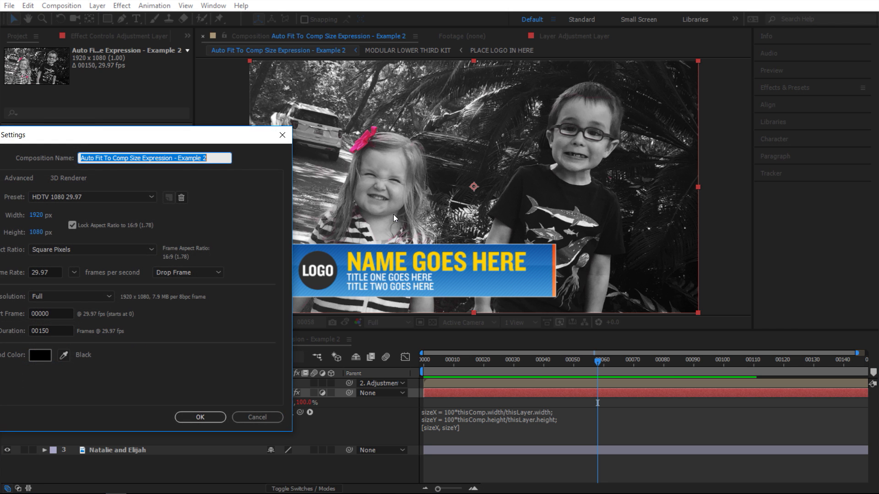
left_click_drag(103, 134, 146, 103)
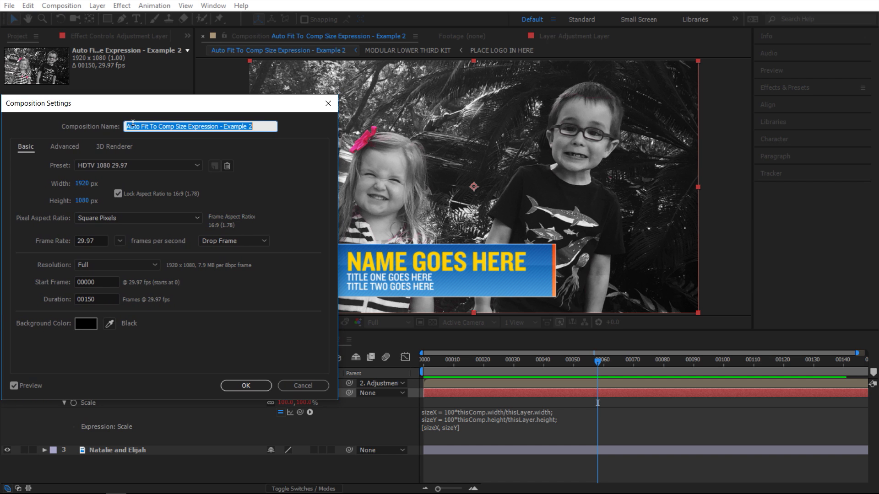
left_click_drag(87, 183, 213, 192)
left_click_drag(81, 191, 259, 201)
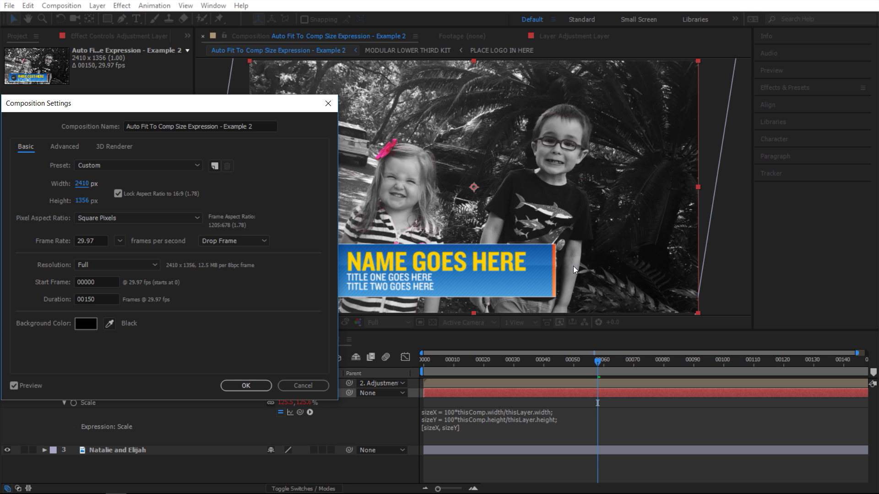
left_click_drag(288, 112, 182, 116)
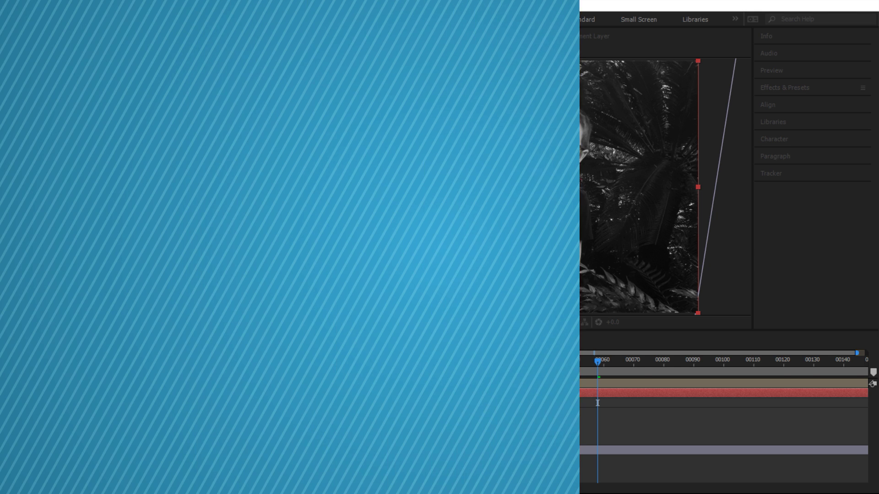